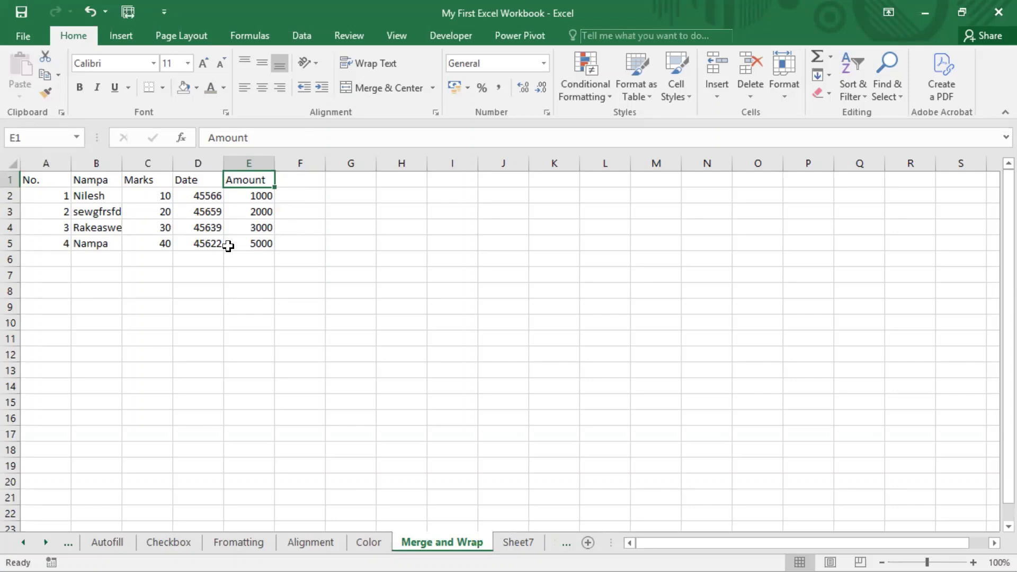
{"action": "left_click", "coordinate": [507, 1]}
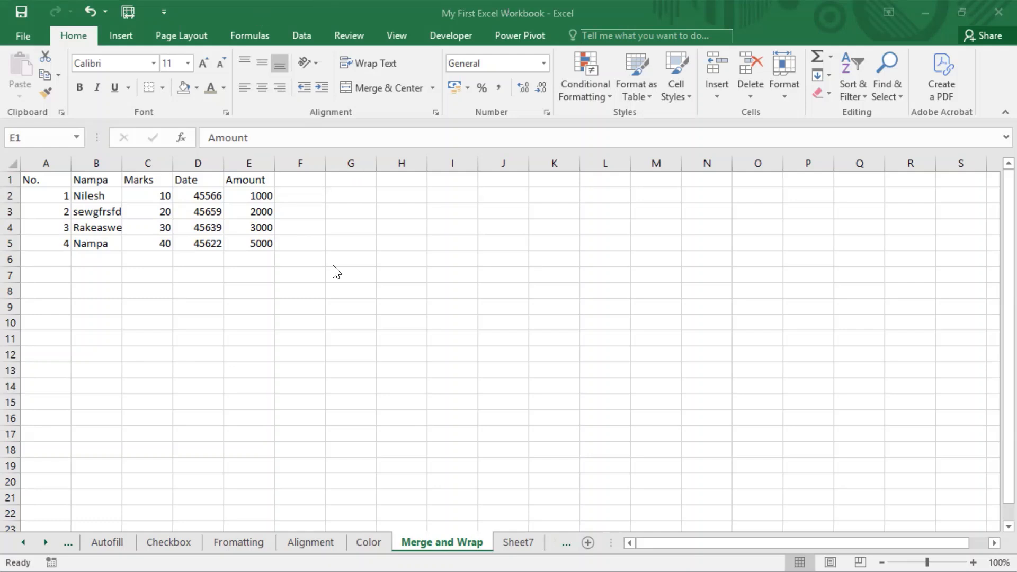
{"action": "left_click", "coordinate": [69, 30]}
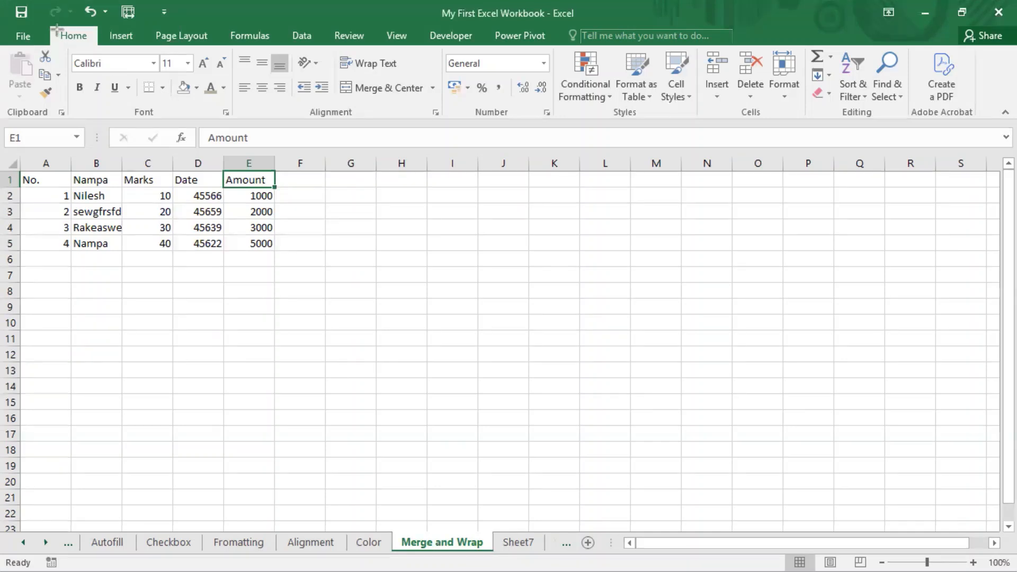
{"action": "key", "text": "ctrl+2"}
{"action": "left_click_drag", "start_coordinate": [52, 25], "coordinate": [96, 49]}
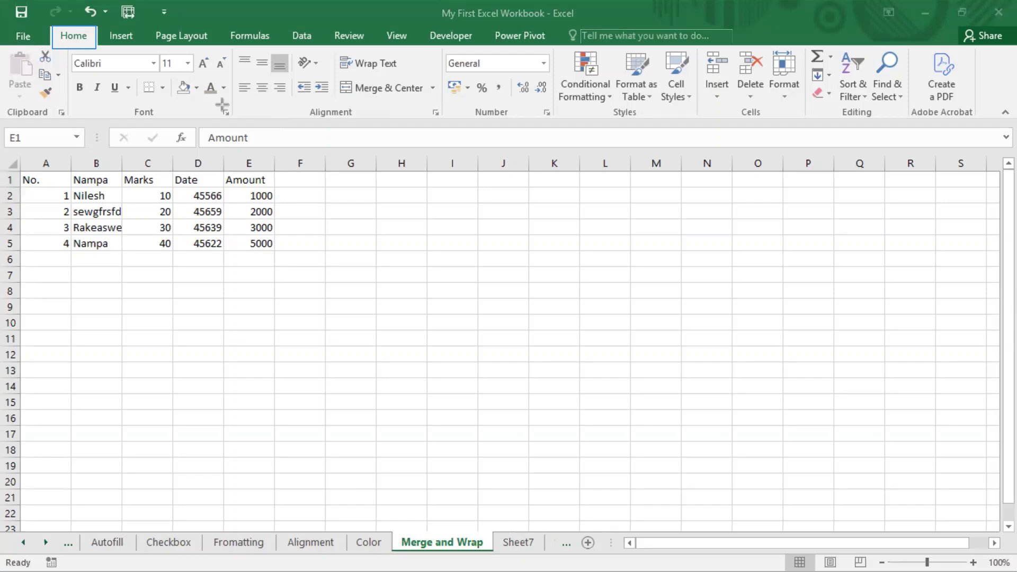
{"action": "left_click_drag", "start_coordinate": [228, 46], "coordinate": [441, 122]}
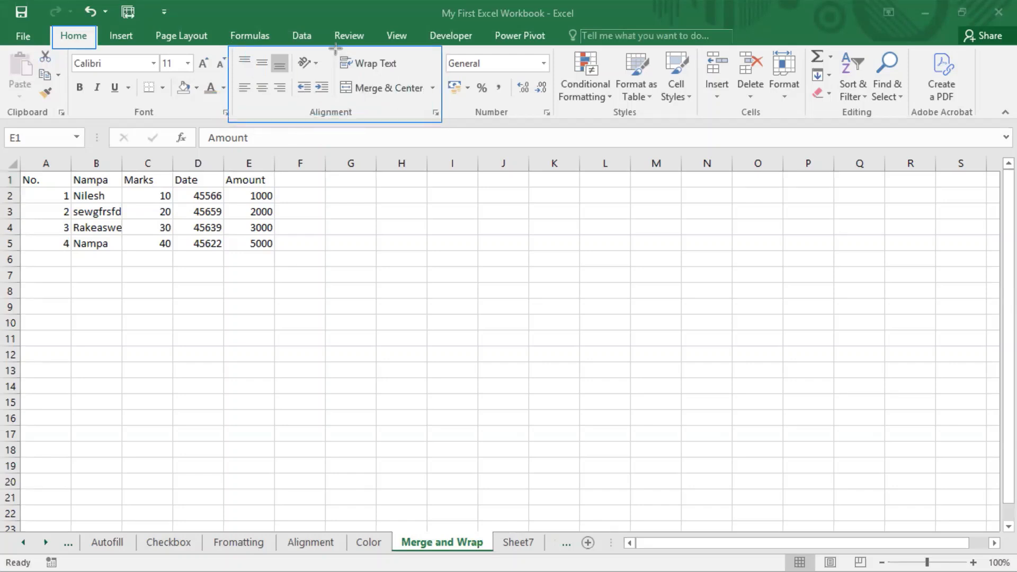
{"action": "left_click_drag", "start_coordinate": [335, 49], "coordinate": [432, 75]}
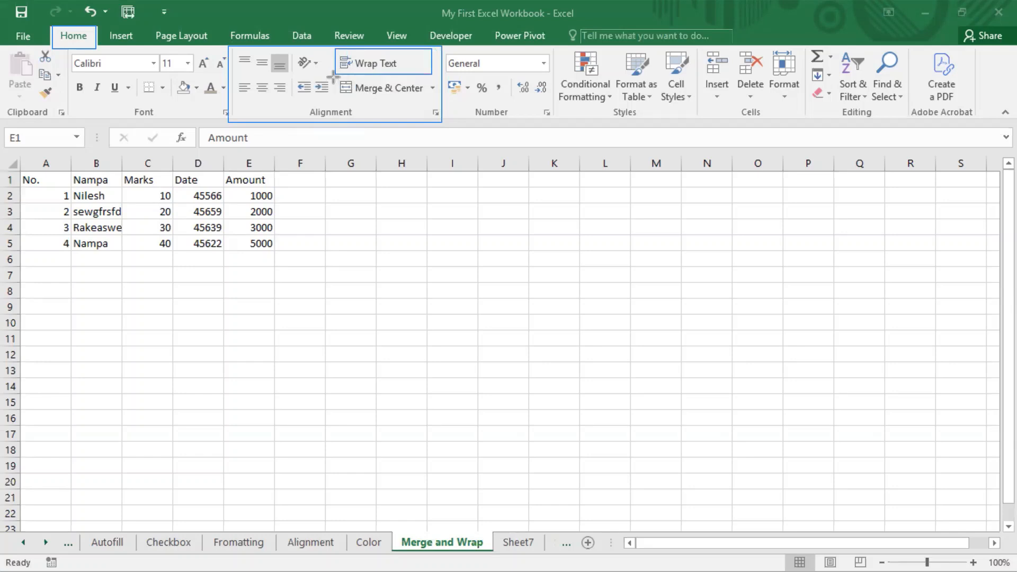
{"action": "left_click_drag", "start_coordinate": [334, 80], "coordinate": [443, 107]}
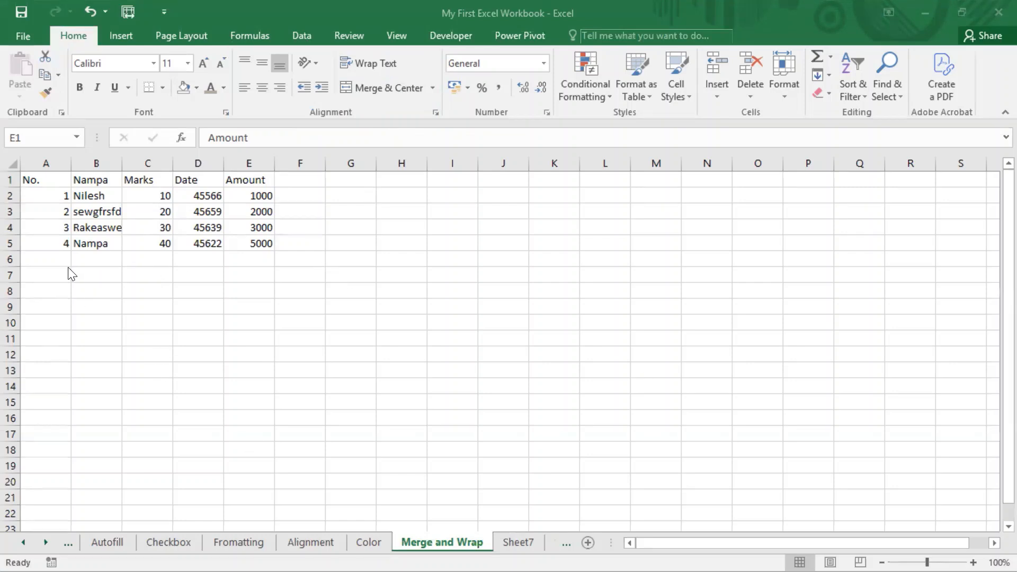
Enter the text EyesCanAnalyze in cell A7 below the table.
{"action": "left_click", "coordinate": [35, 278]}
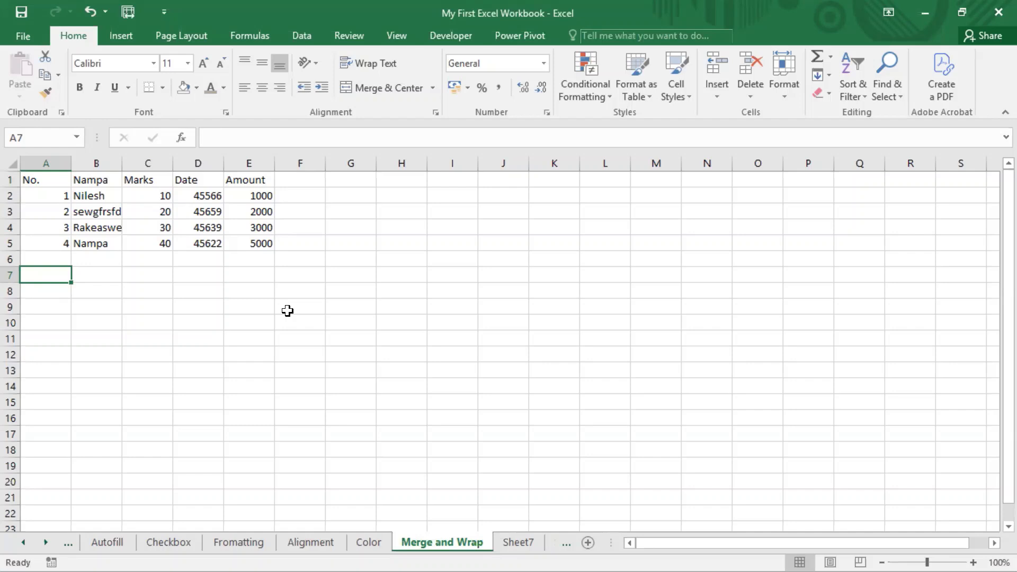
{"action": "type", "text": "Eyes"}
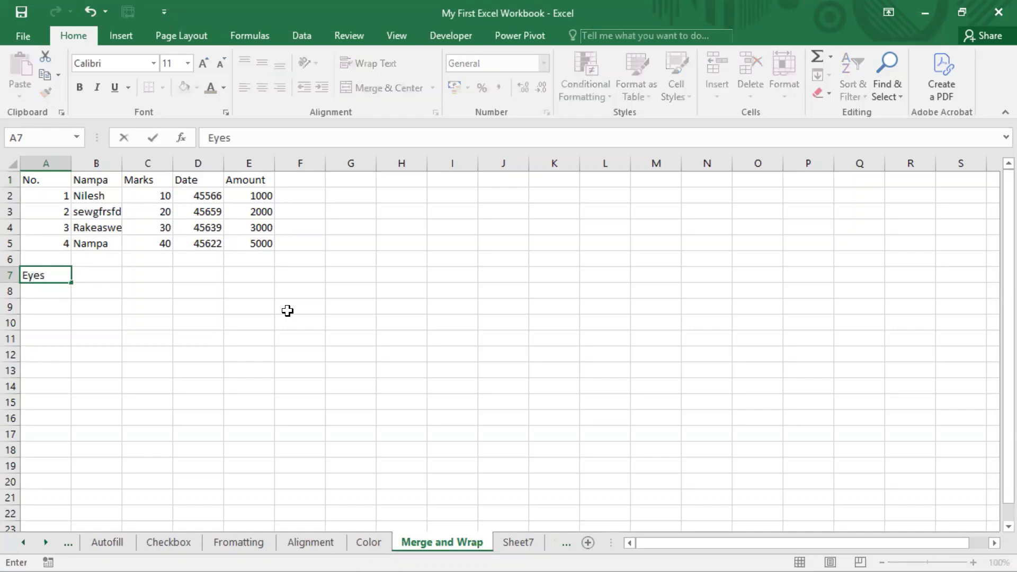
{"action": "type", "text": "CanAnalyz"}
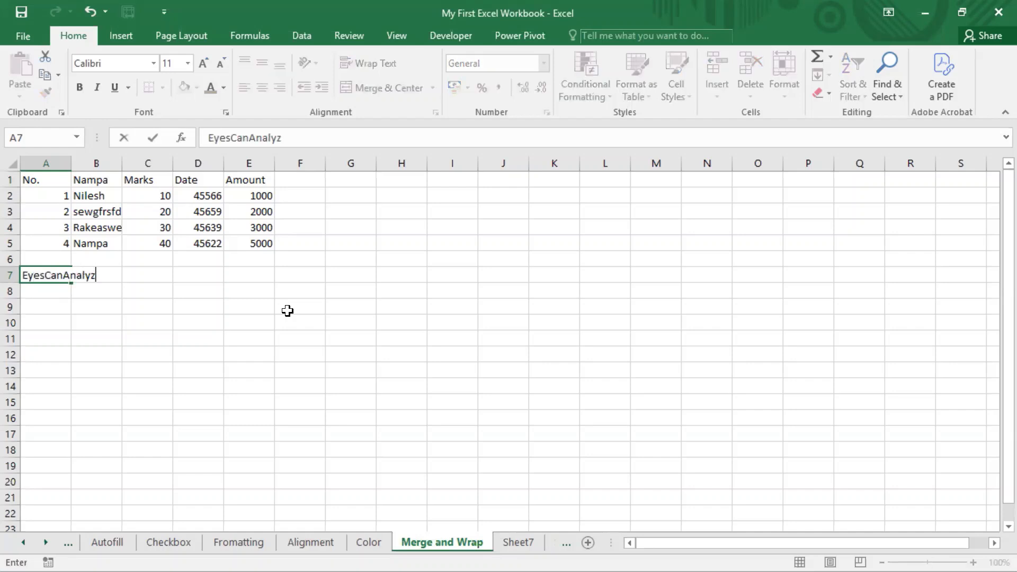
{"action": "type", "text": "e"}
{"action": "left_click", "coordinate": [181, 332]}
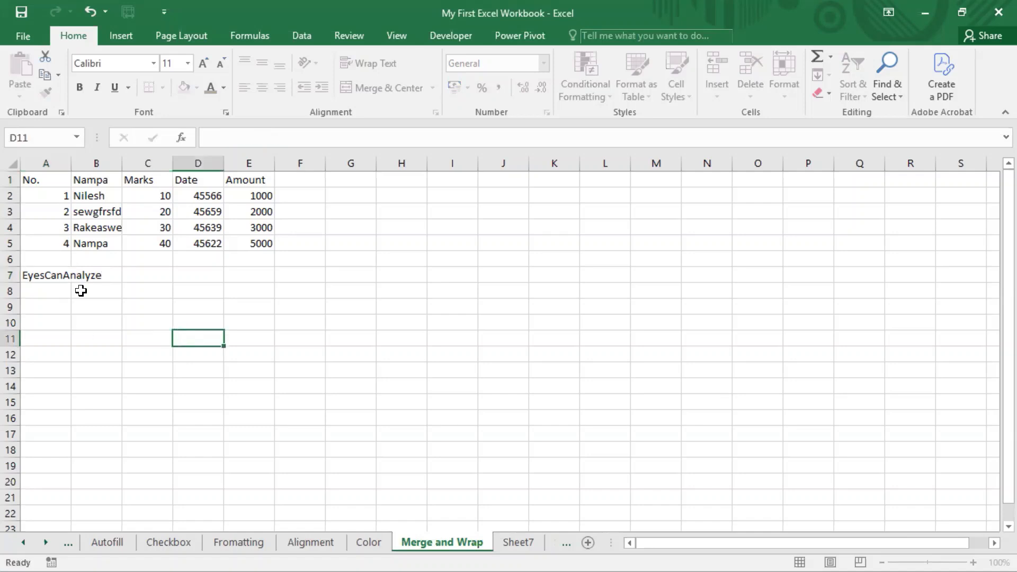
Narrow column A slightly and select cells A7:B7 covered by the overflowing text.
{"action": "left_click", "coordinate": [46, 277]}
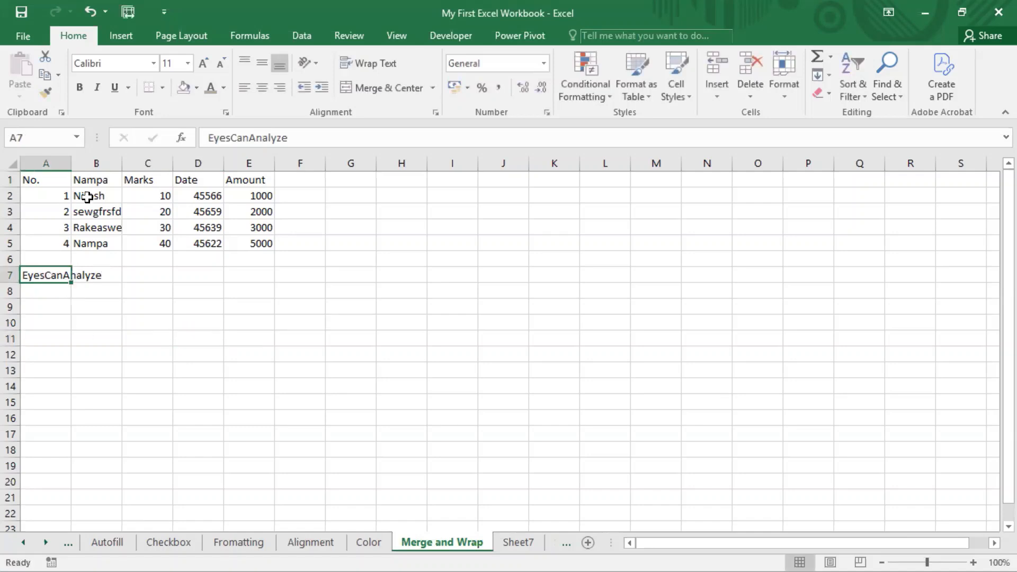
{"action": "left_click_drag", "start_coordinate": [68, 166], "coordinate": [68, 164]}
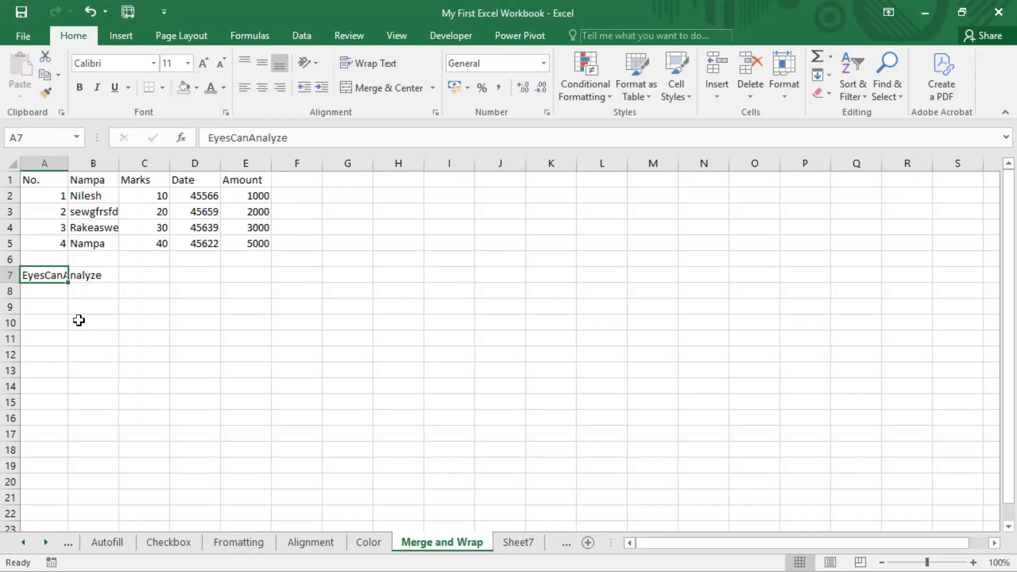
{"action": "left_click", "coordinate": [78, 320]}
{"action": "left_click_drag", "start_coordinate": [54, 273], "coordinate": [78, 274]}
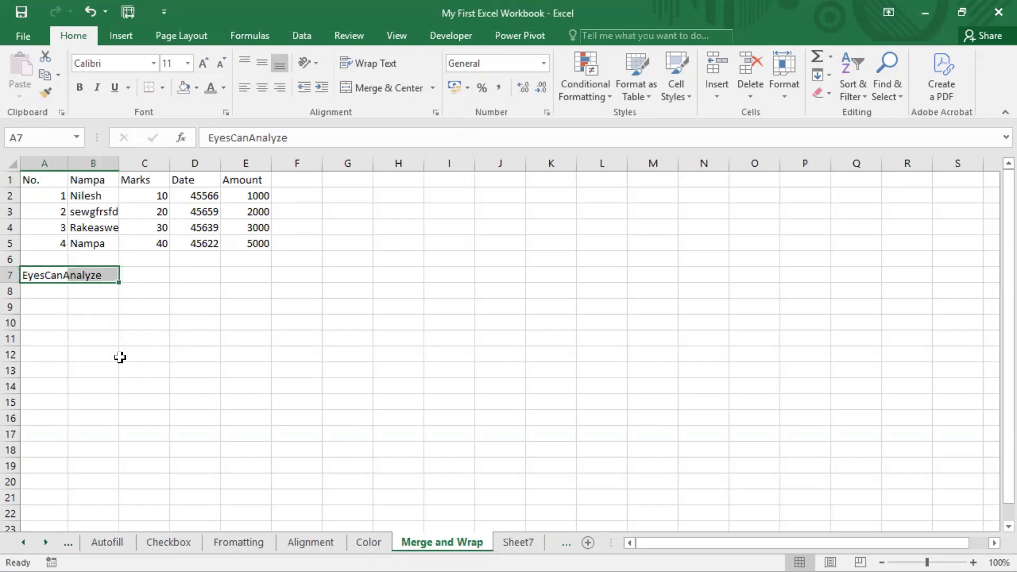
Insert a blank row above the table's header row and clear the EyesCanAnalyze text below the table.
{"action": "left_click", "coordinate": [10, 179]}
{"action": "right_click", "coordinate": [9, 179]}
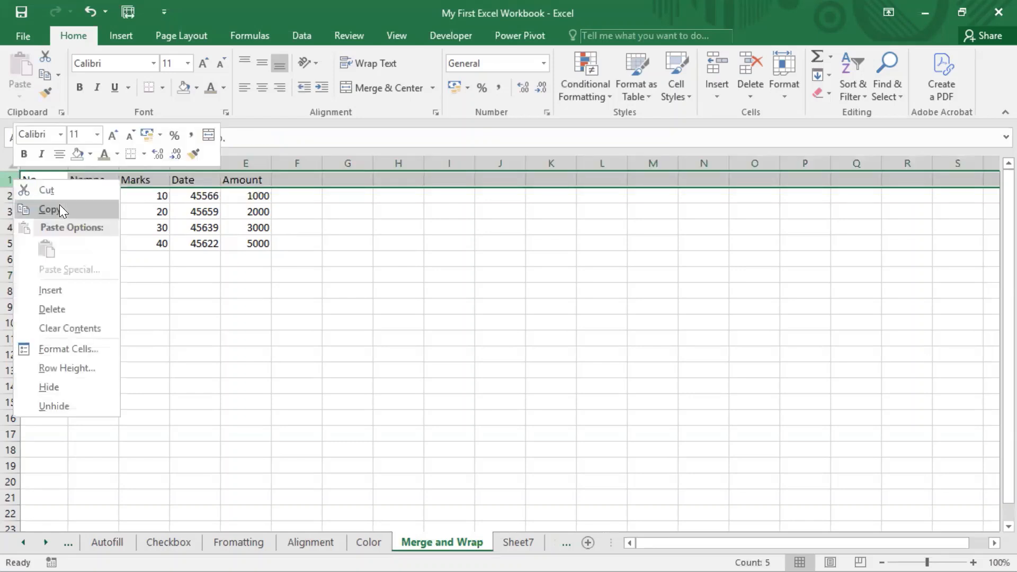
{"action": "left_click", "coordinate": [59, 290]}
{"action": "left_click", "coordinate": [40, 289]}
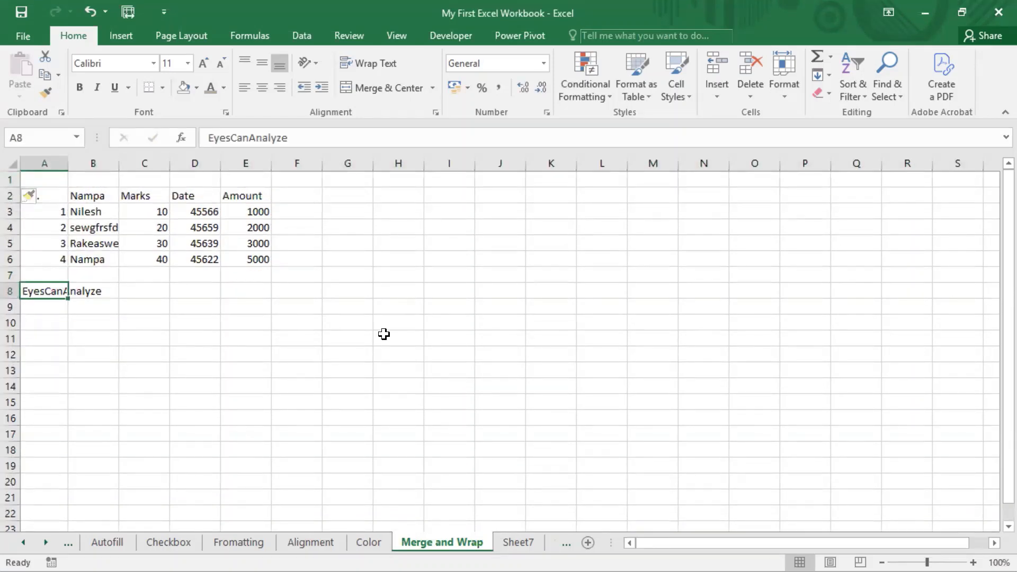
{"action": "key", "text": "Delete"}
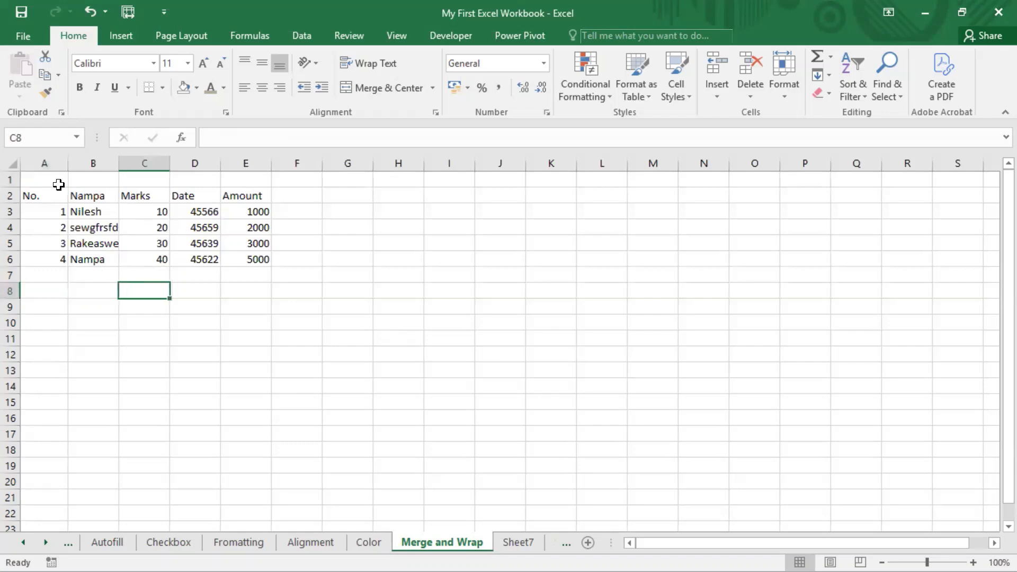
Enter the title Student Information in cell A1 above the table.
{"action": "left_click_drag", "start_coordinate": [47, 194], "coordinate": [261, 259]}
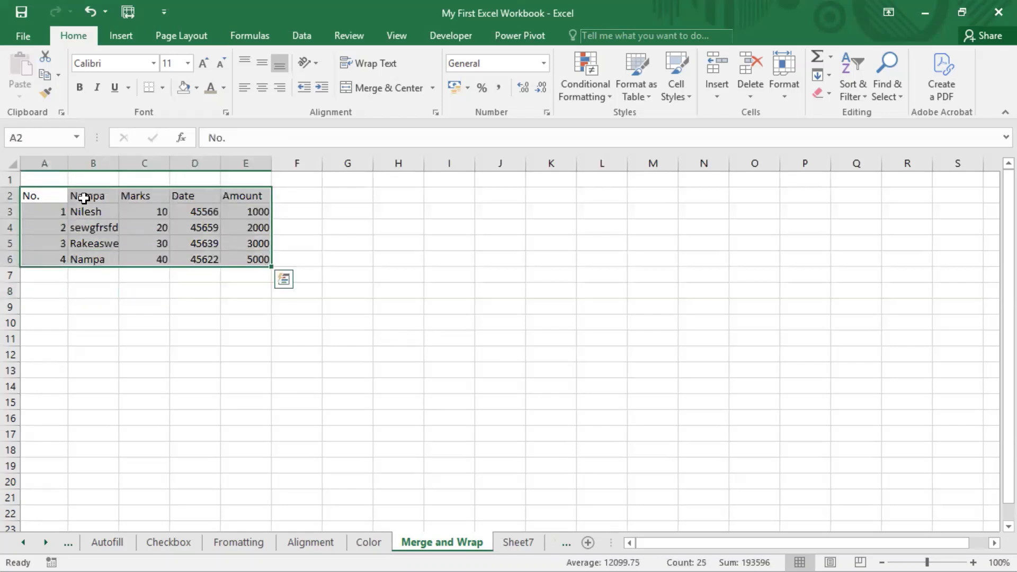
{"action": "left_click", "coordinate": [49, 182]}
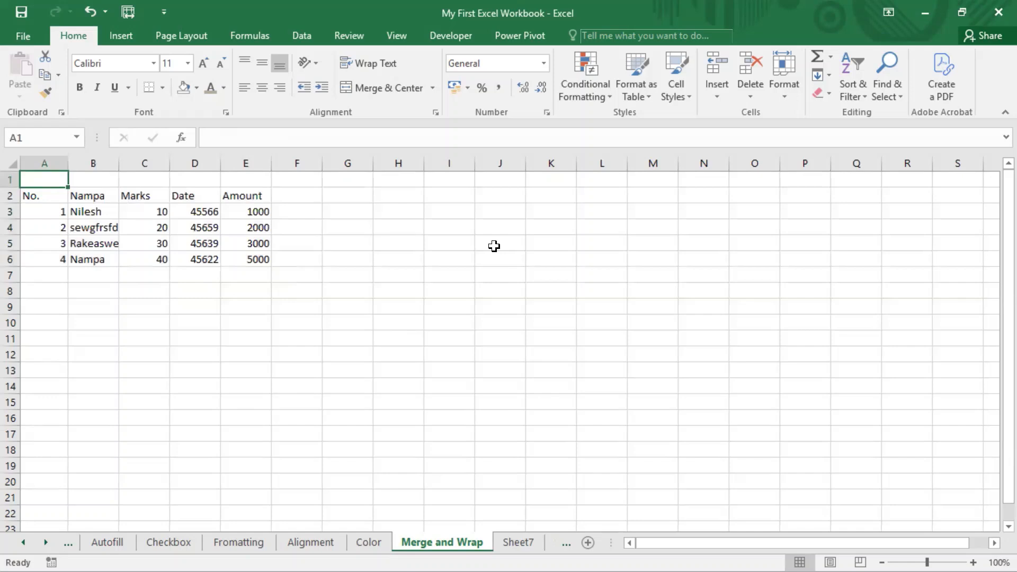
{"action": "type", "text": "Student"}
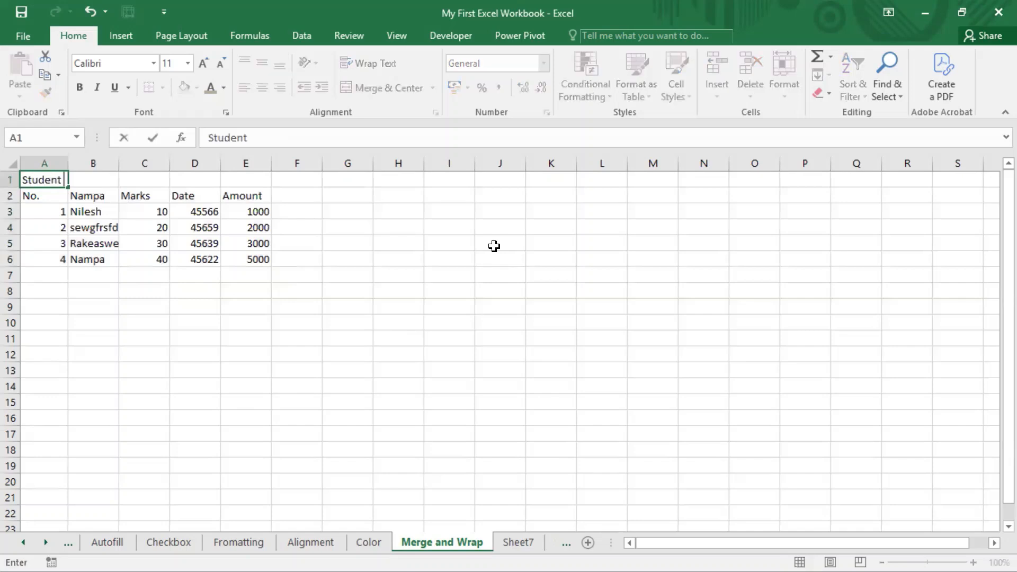
{"action": "type", "text": " Information"}
{"action": "key", "text": "Return"}
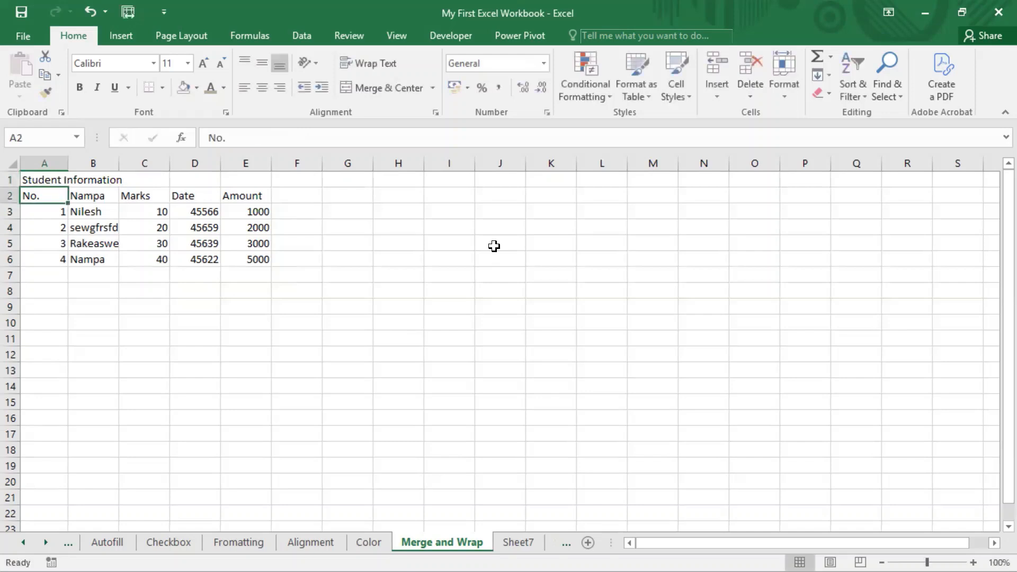
Examine cells A1 to C1 to see which of them actually holds the overflowing title text.
{"action": "key", "text": "Up"}
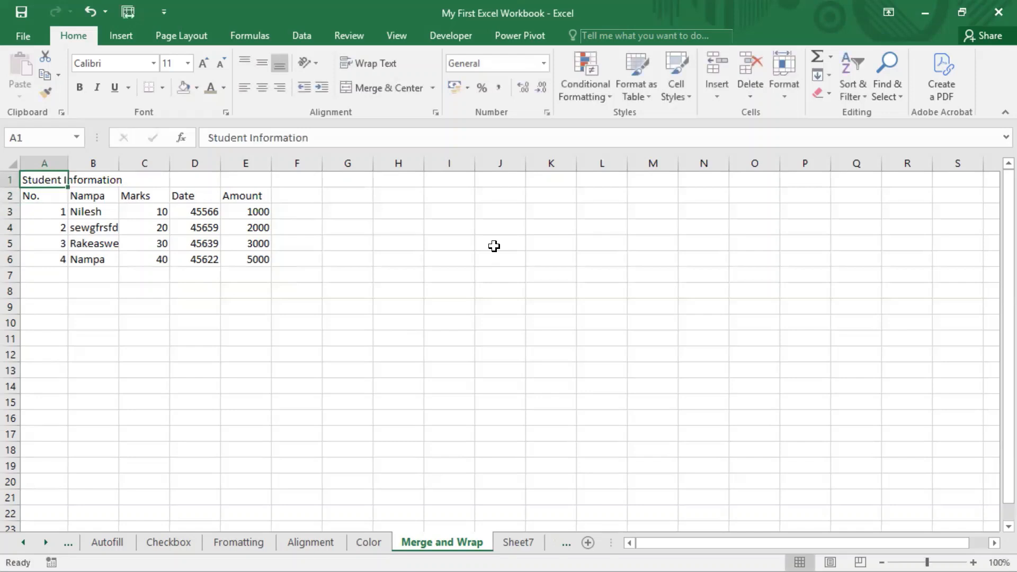
{"action": "key", "text": "Right"}
{"action": "key", "text": "Right"}
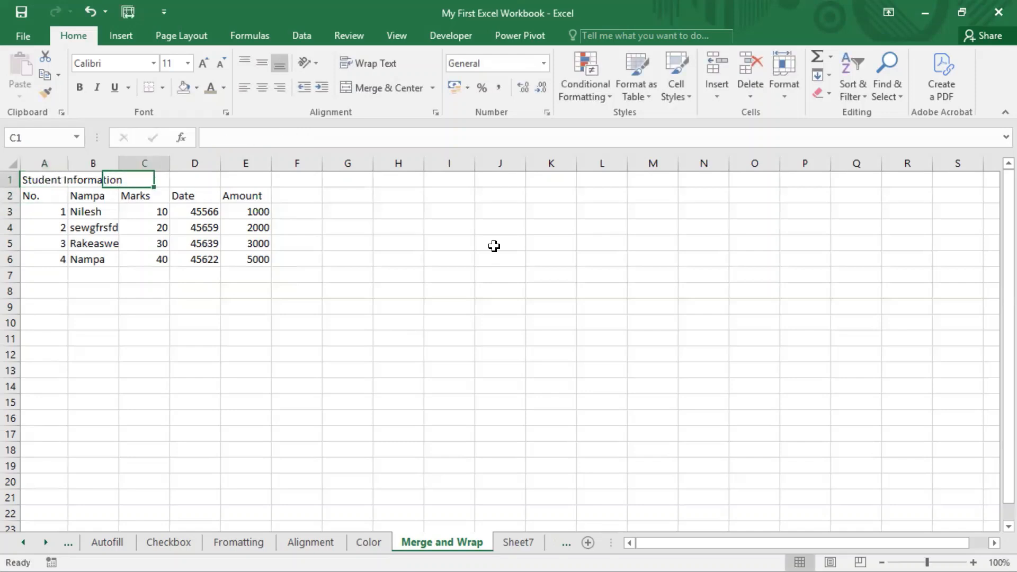
{"action": "key", "text": "Left"}
{"action": "key", "text": "Left"}
{"action": "key", "text": "shift+Right"}
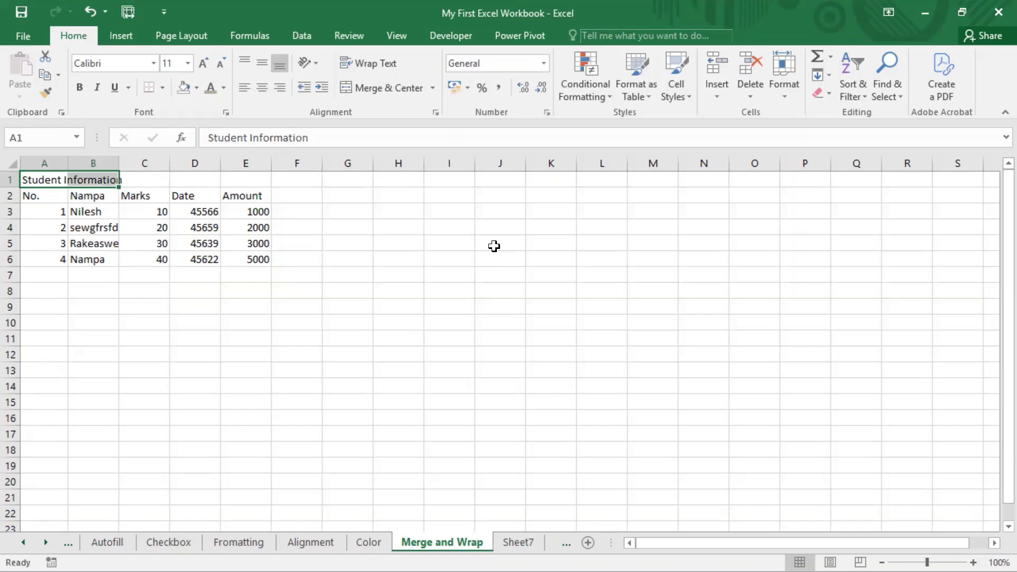
{"action": "key", "text": "Right"}
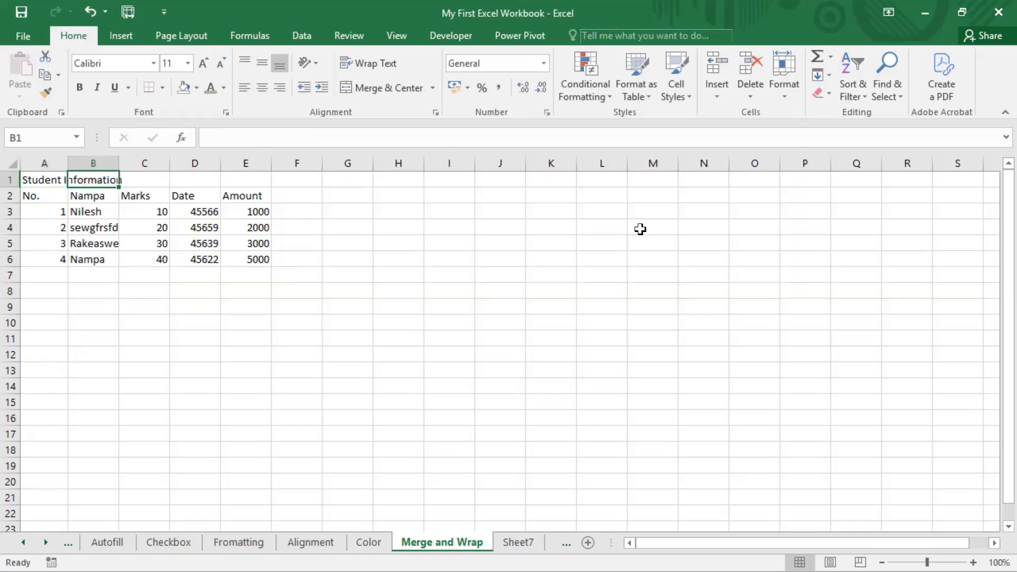
Try autofitting column A to the title, check the table's layout, and undo the width change.
{"action": "double_click", "coordinate": [67, 163]}
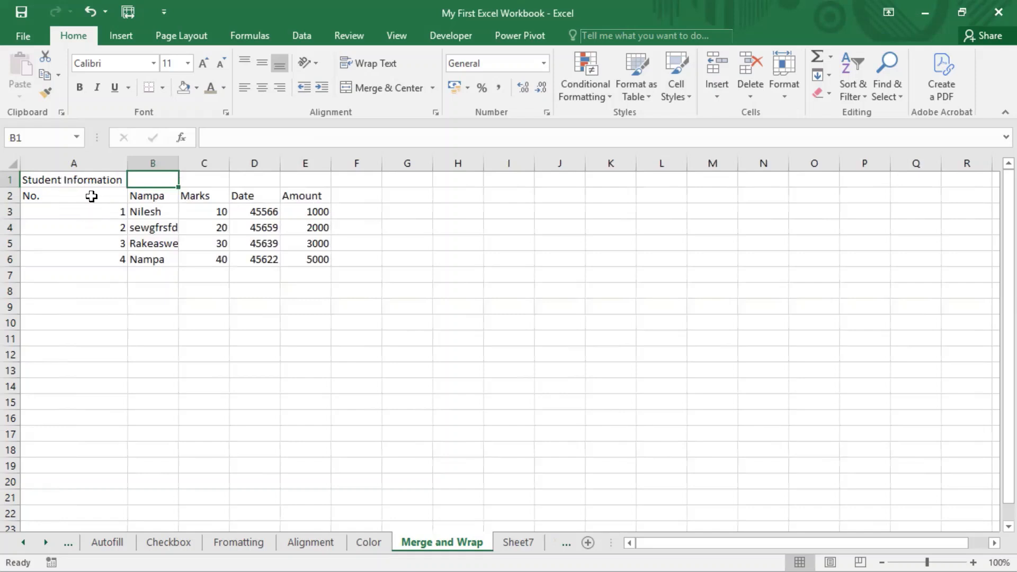
{"action": "left_click_drag", "start_coordinate": [92, 196], "coordinate": [281, 265]}
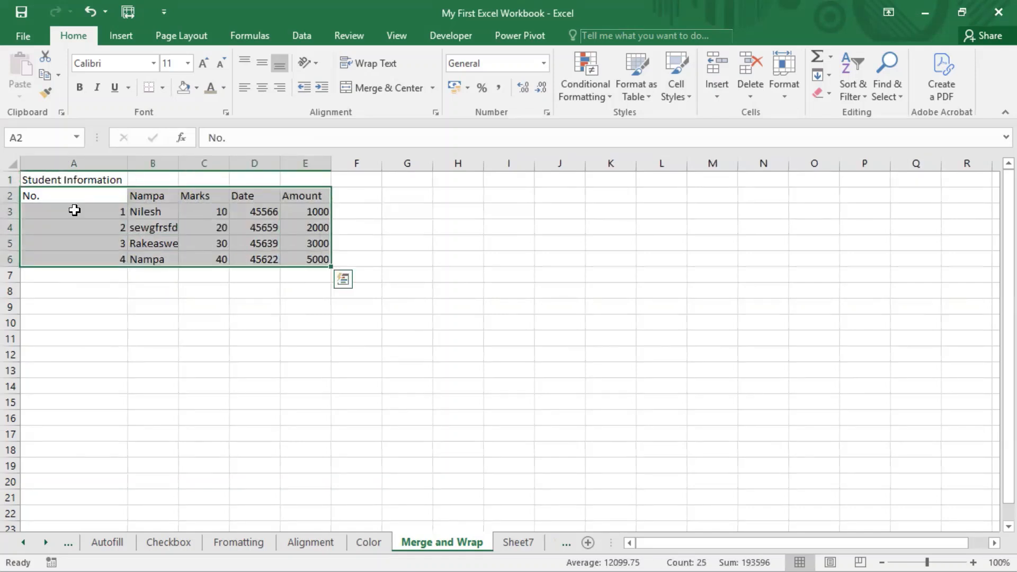
{"action": "left_click_drag", "start_coordinate": [75, 197], "coordinate": [76, 258]}
{"action": "key", "text": "ctrl+z"}
{"action": "left_click", "coordinate": [133, 305]}
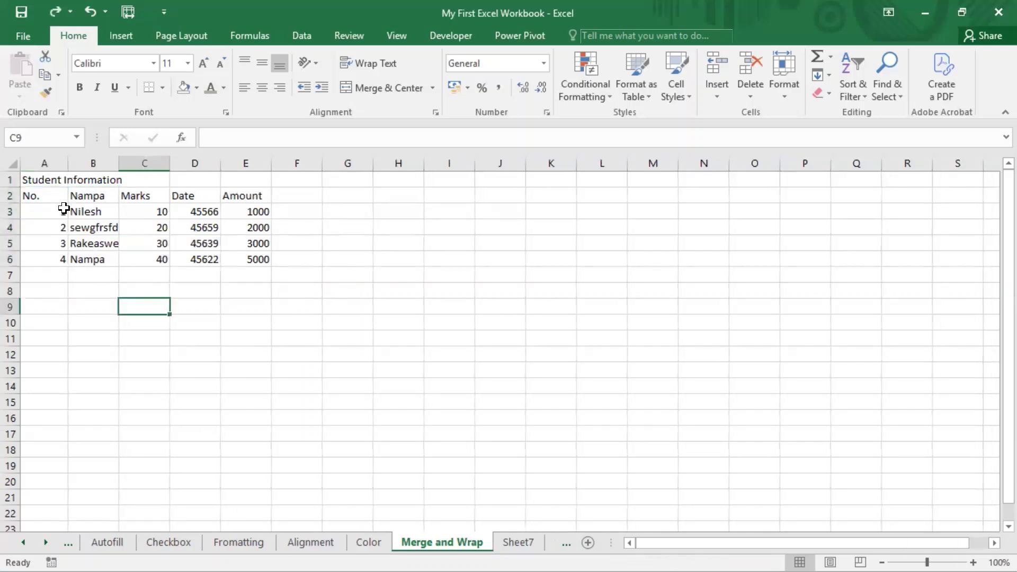
Wrap the title text in cell A1 and resize column A, first wider and finally narrower than before.
{"action": "left_click", "coordinate": [50, 180]}
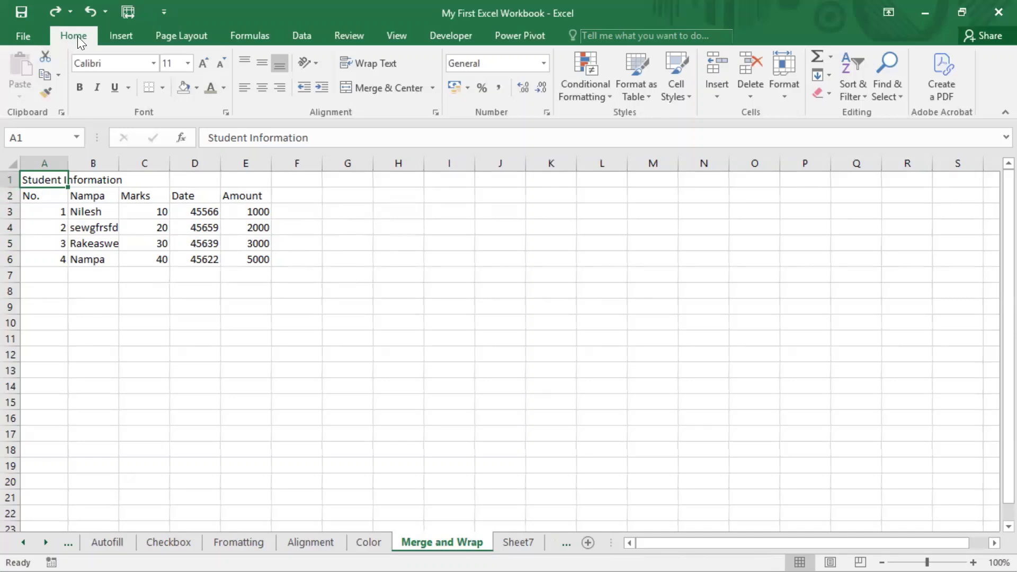
{"action": "left_click", "coordinate": [360, 65]}
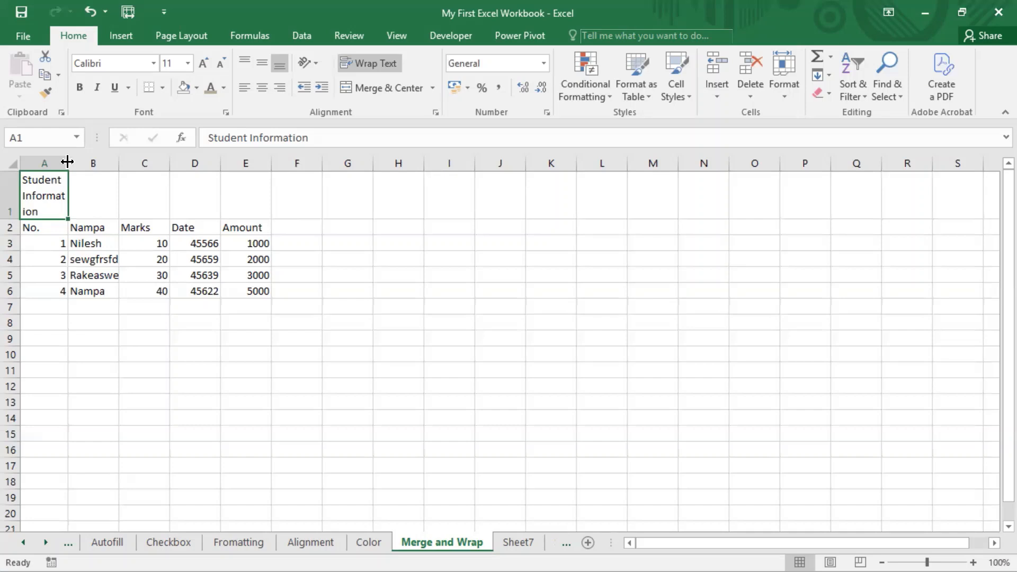
{"action": "left_click_drag", "start_coordinate": [68, 164], "coordinate": [109, 162]}
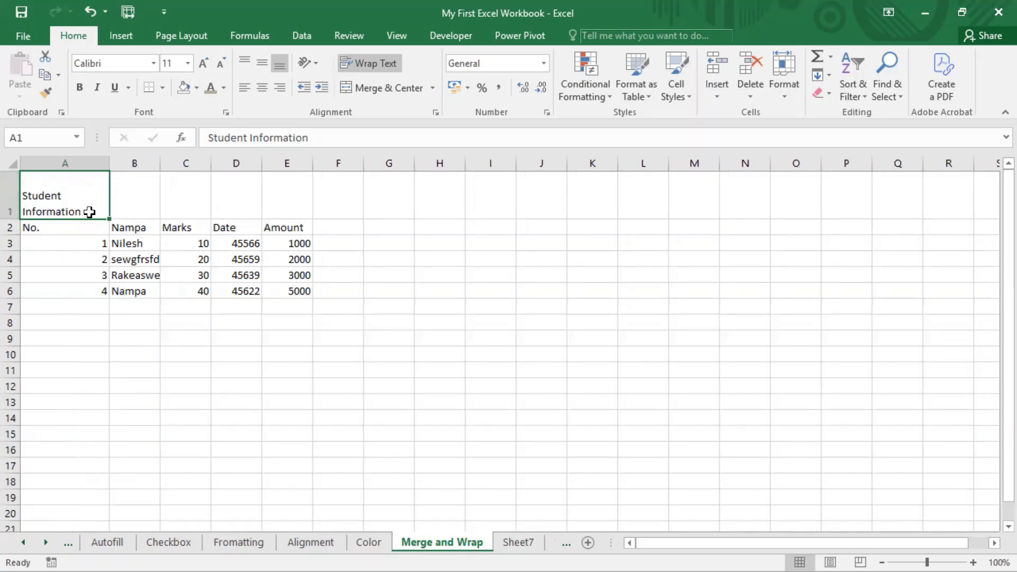
{"action": "left_click_drag", "start_coordinate": [110, 160], "coordinate": [53, 161]}
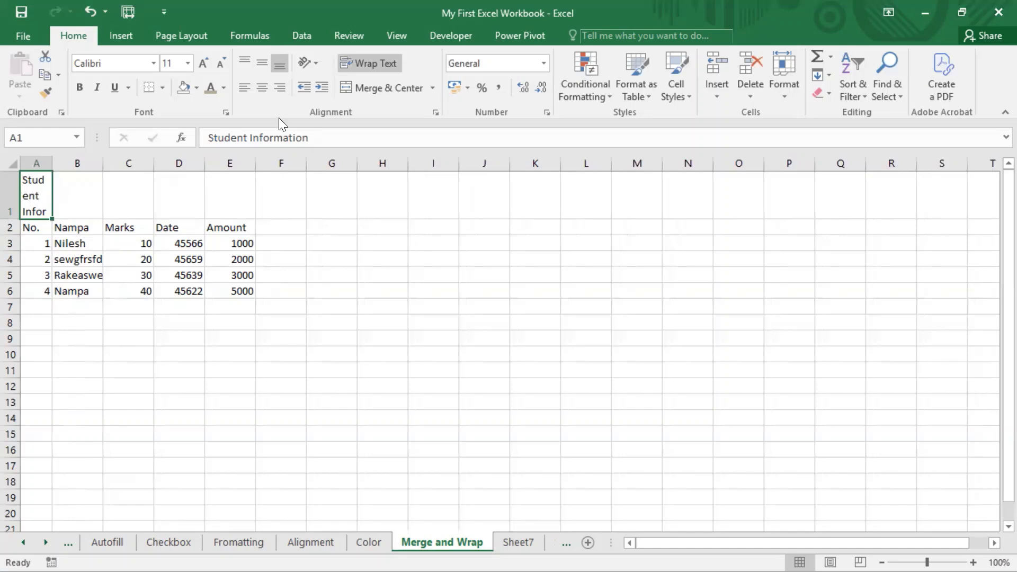
Turn off text wrapping for the title in A1 and check the cells A1 to C1 it runs across.
{"action": "left_click", "coordinate": [374, 64]}
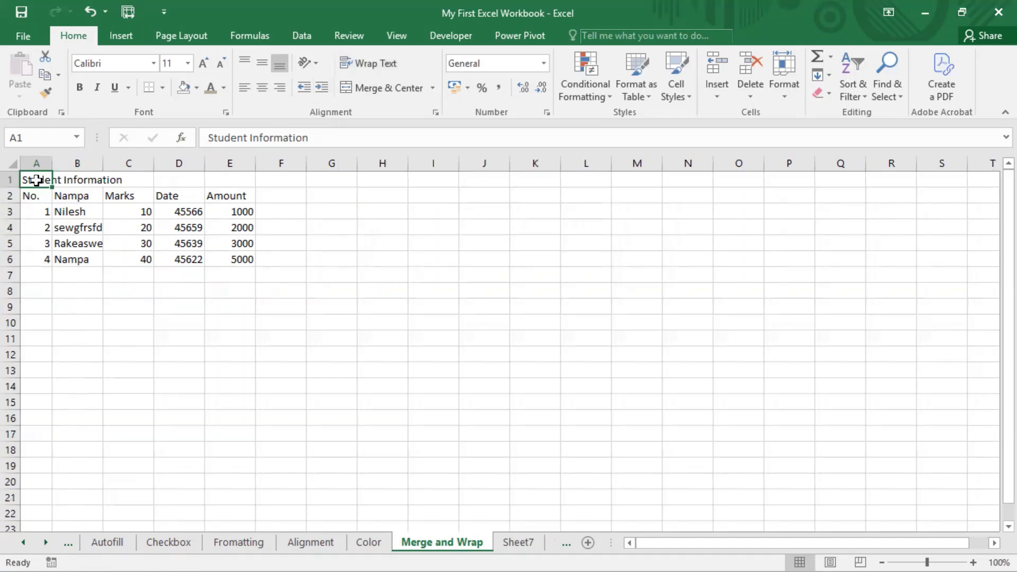
{"action": "left_click", "coordinate": [96, 179]}
{"action": "left_click", "coordinate": [127, 179]}
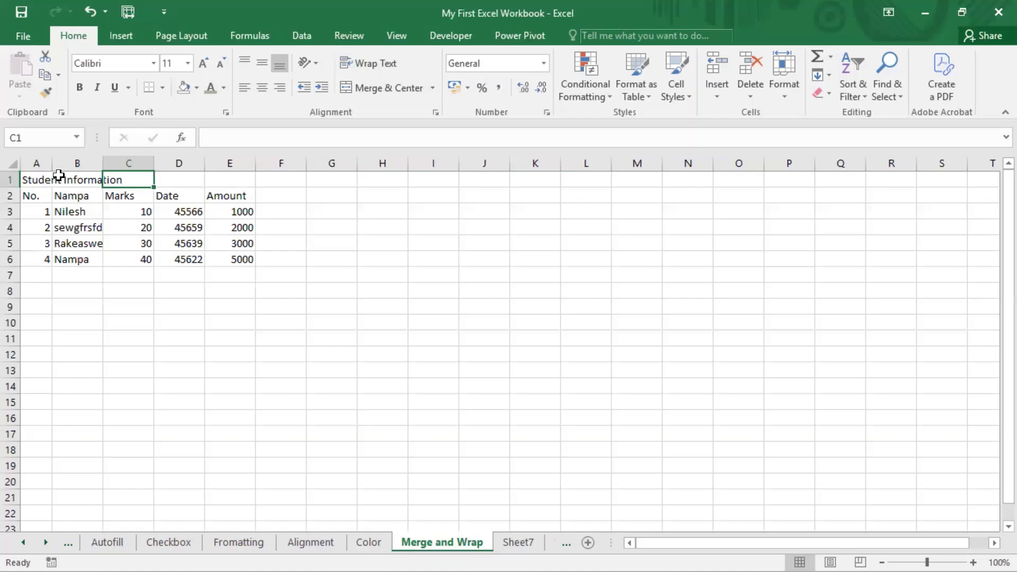
{"action": "left_click", "coordinate": [24, 185]}
{"action": "left_click", "coordinate": [61, 181]}
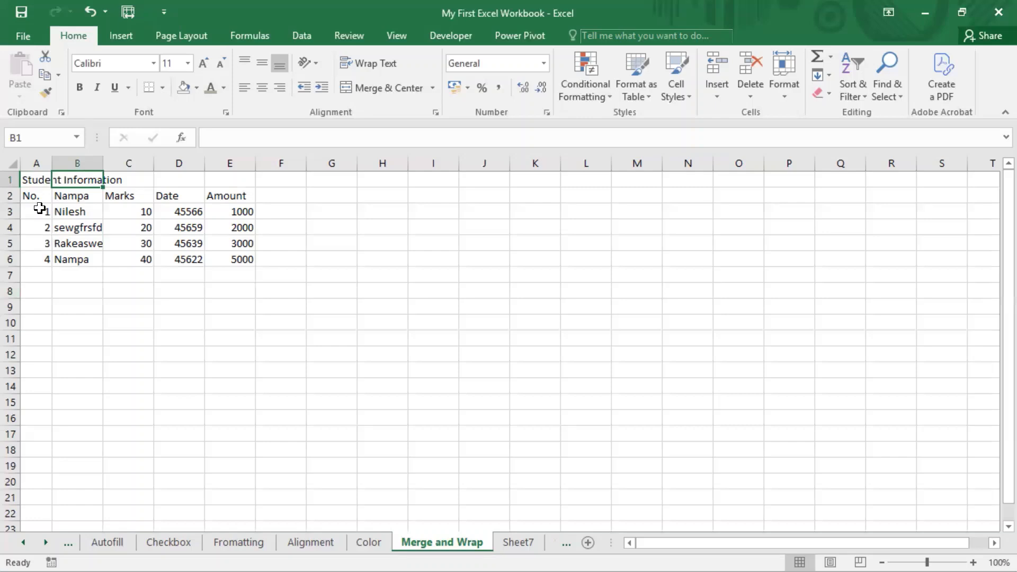
{"action": "left_click", "coordinate": [42, 179]}
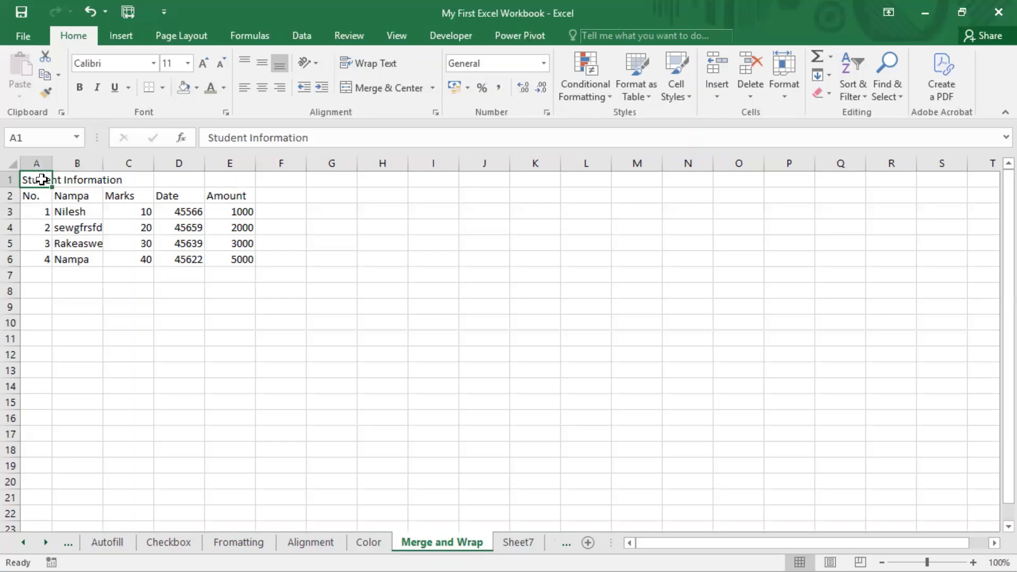
Wrap the Student Information title in cell A1 and undo the wrapping.
{"action": "left_click", "coordinate": [89, 179]}
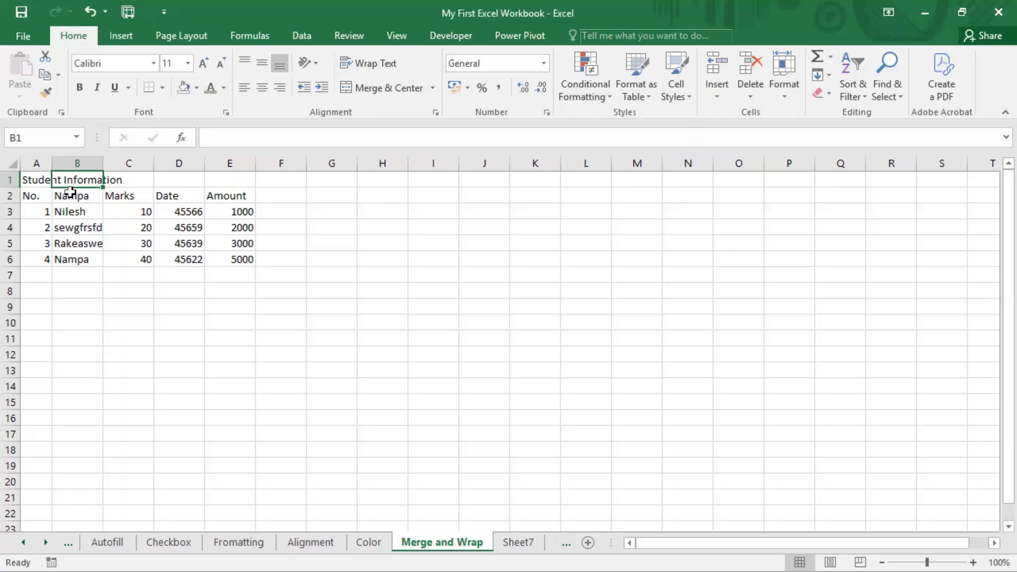
{"action": "left_click", "coordinate": [37, 178]}
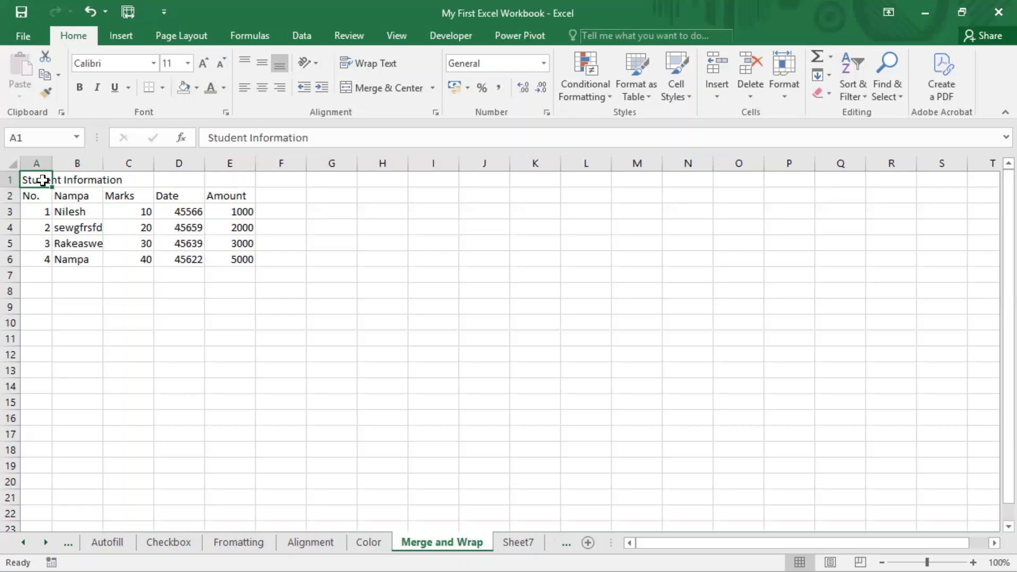
{"action": "left_click", "coordinate": [364, 65]}
{"action": "key", "text": "ctrl+z"}
Bring up the On-Screen Keyboard and use it to wrap the title text in cell A1.
{"action": "key", "text": "super"}
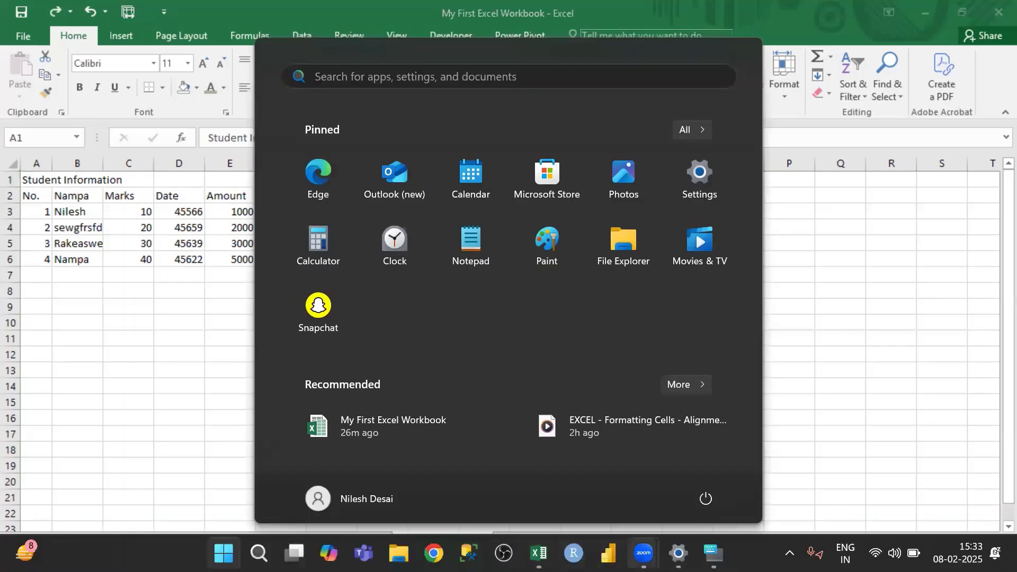
{"action": "left_click", "coordinate": [790, 254]}
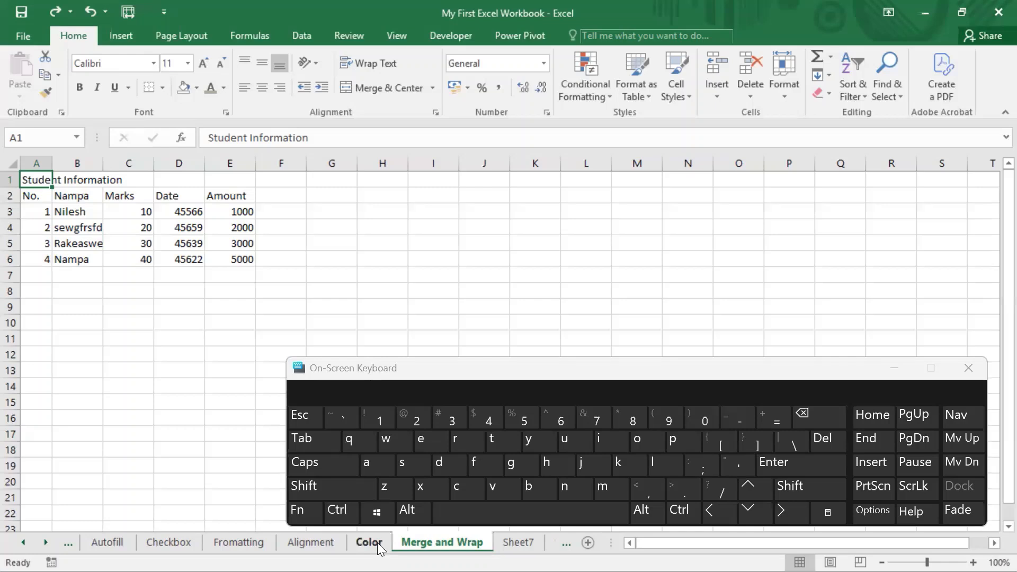
{"action": "left_click", "coordinate": [403, 513]}
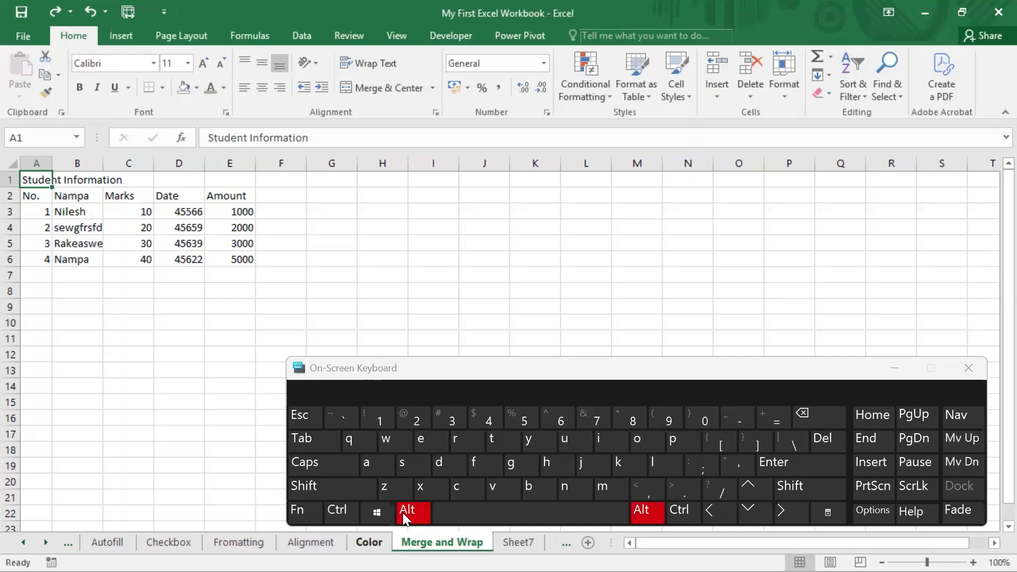
{"action": "left_click", "coordinate": [549, 462]}
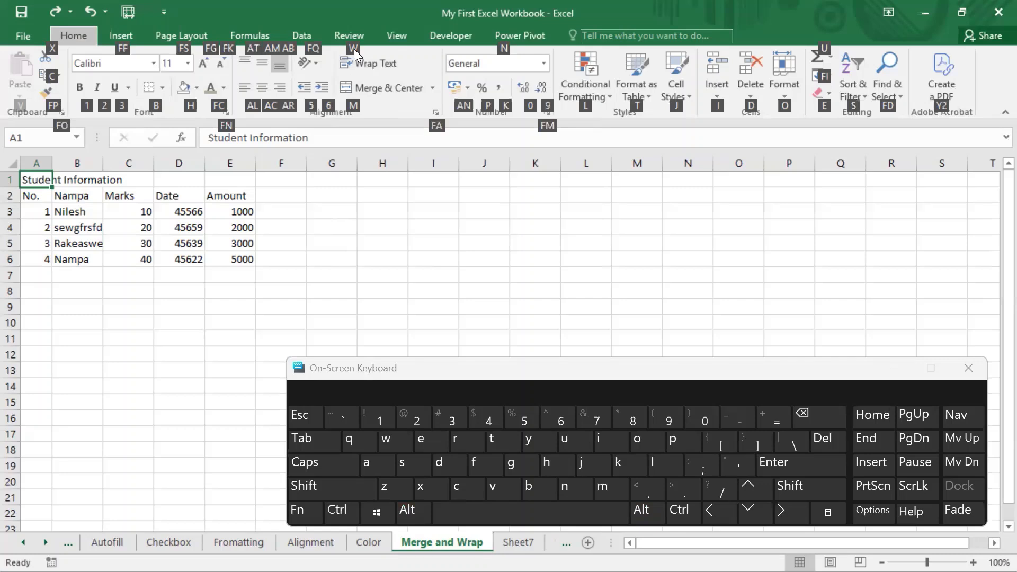
{"action": "left_click", "coordinate": [379, 441]}
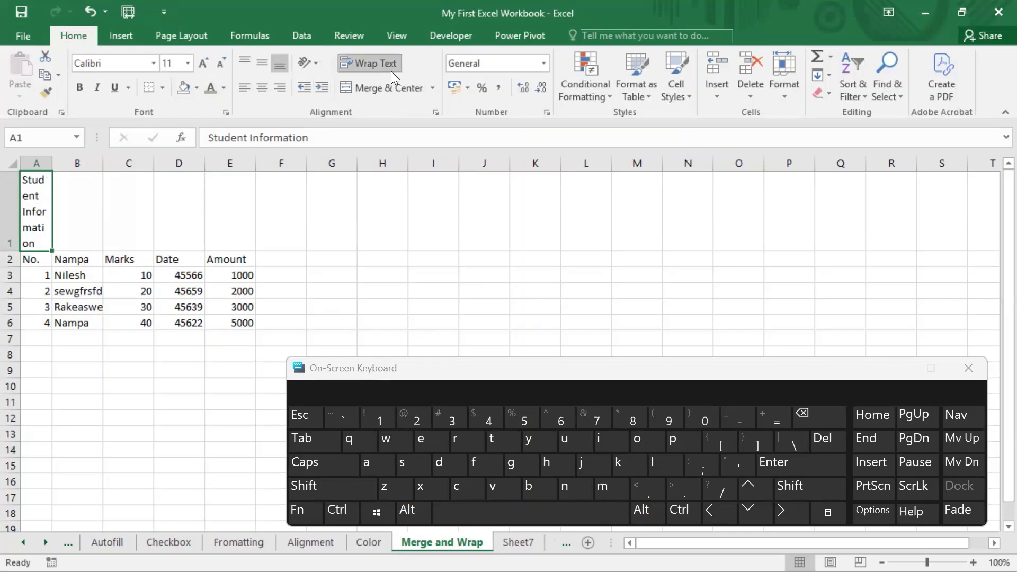
Turn off the title's text wrapping with the On-Screen Keyboard, minimize the keyboard and return to the worksheet.
{"action": "left_click", "coordinate": [414, 512]}
{"action": "left_click", "coordinate": [546, 470]}
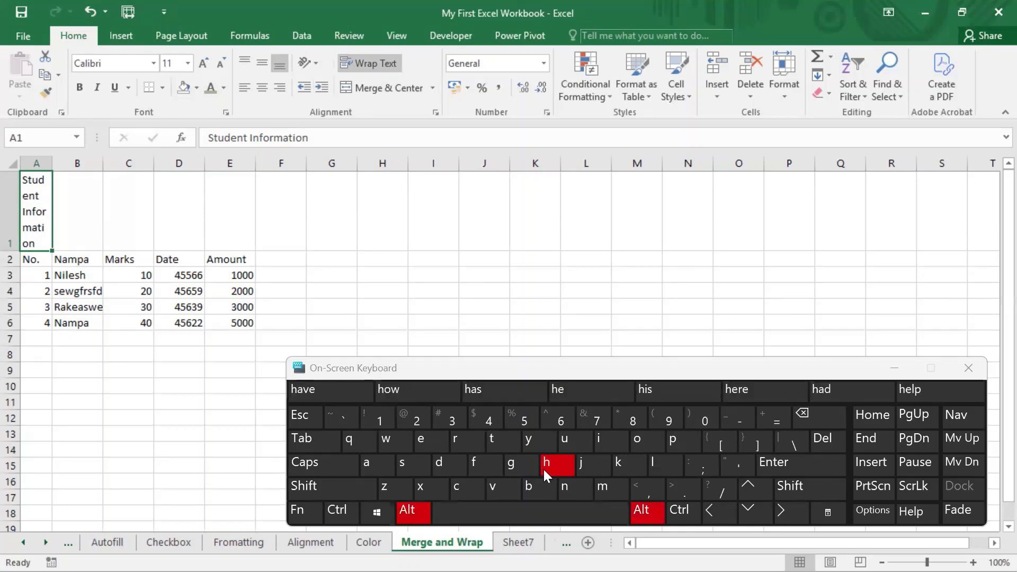
{"action": "left_click", "coordinate": [391, 440]}
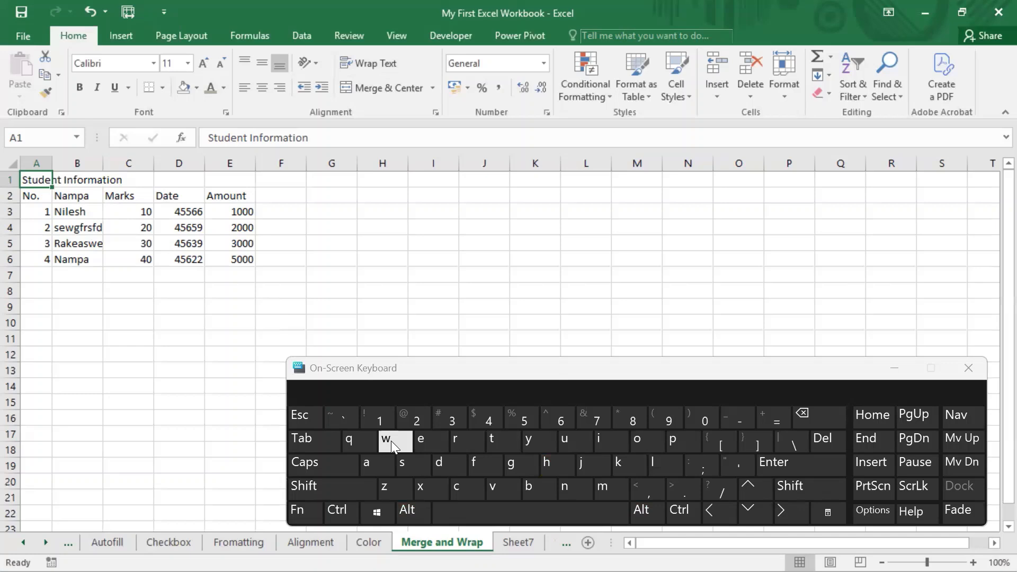
{"action": "left_click", "coordinate": [894, 370]}
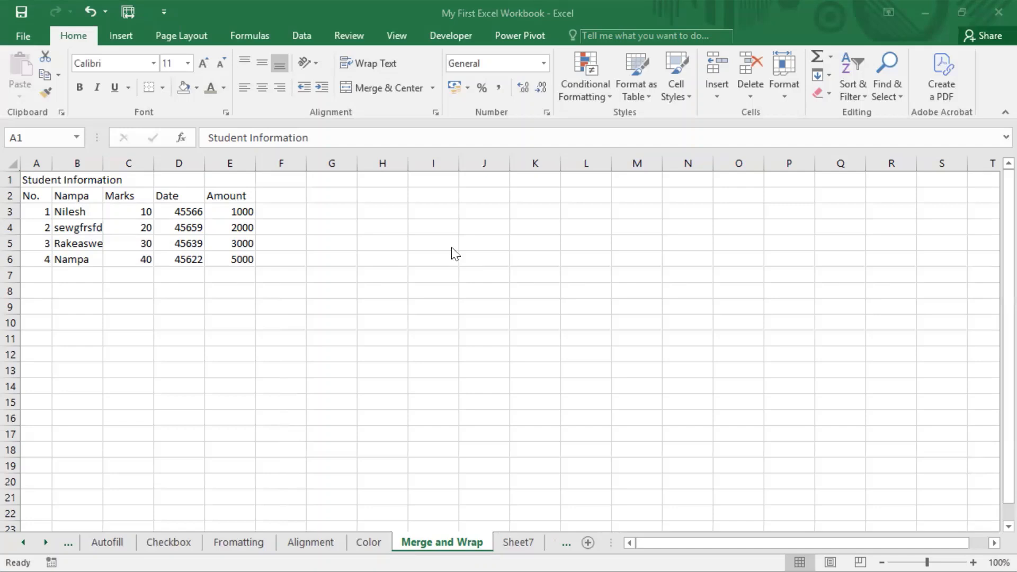
{"action": "left_click", "coordinate": [372, 211]}
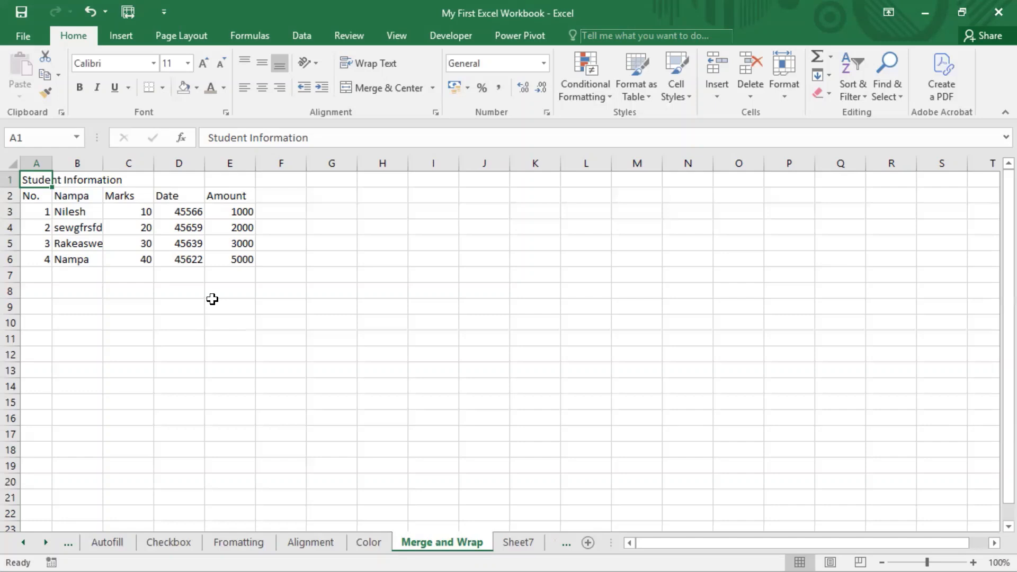
Wrap the title text in cell A1 using the Alignment text control in Format Cells.
{"action": "key", "text": "ctrl+shift+f"}
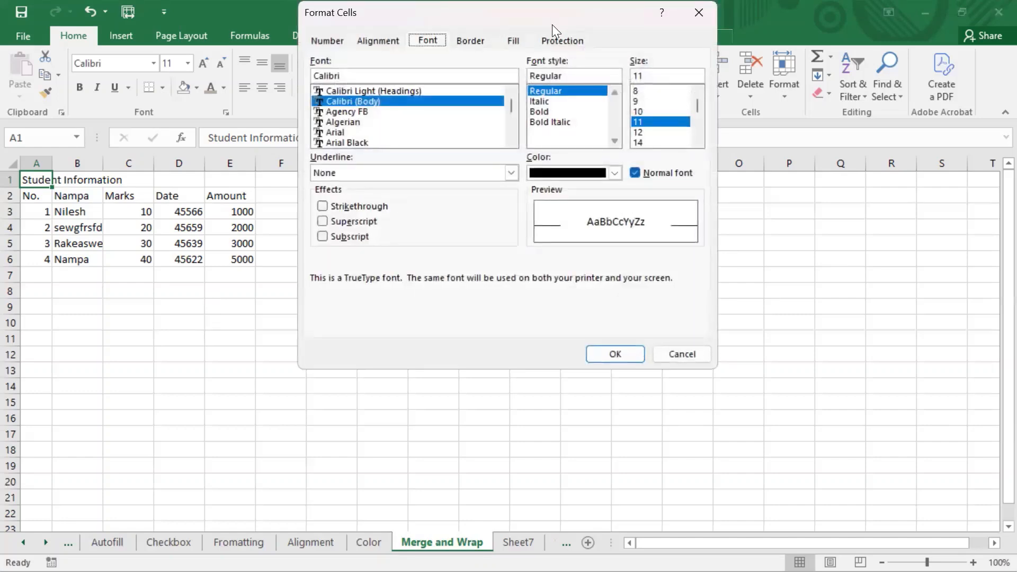
{"action": "left_click_drag", "start_coordinate": [554, 18], "coordinate": [451, 114]}
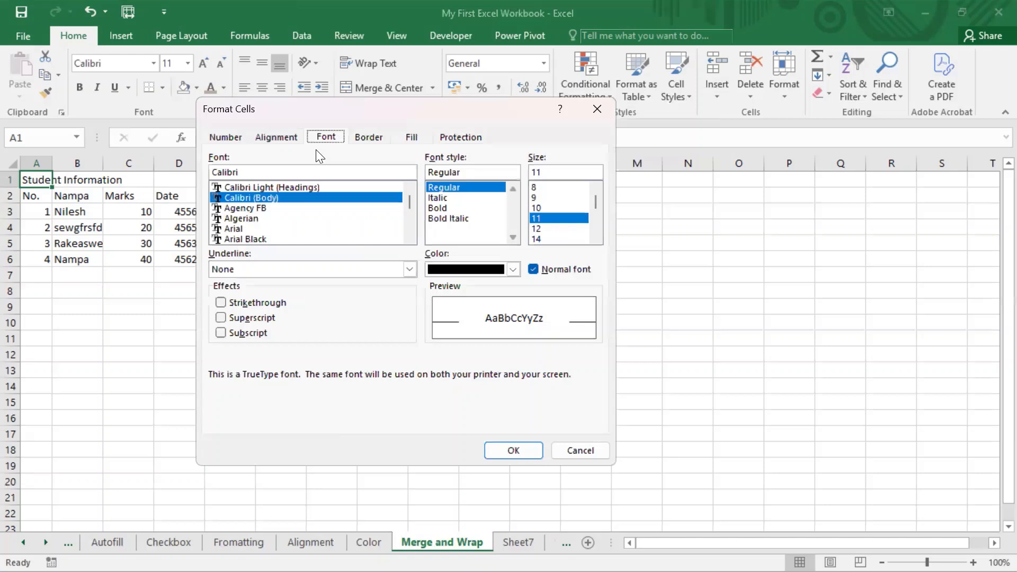
{"action": "left_click", "coordinate": [279, 131]}
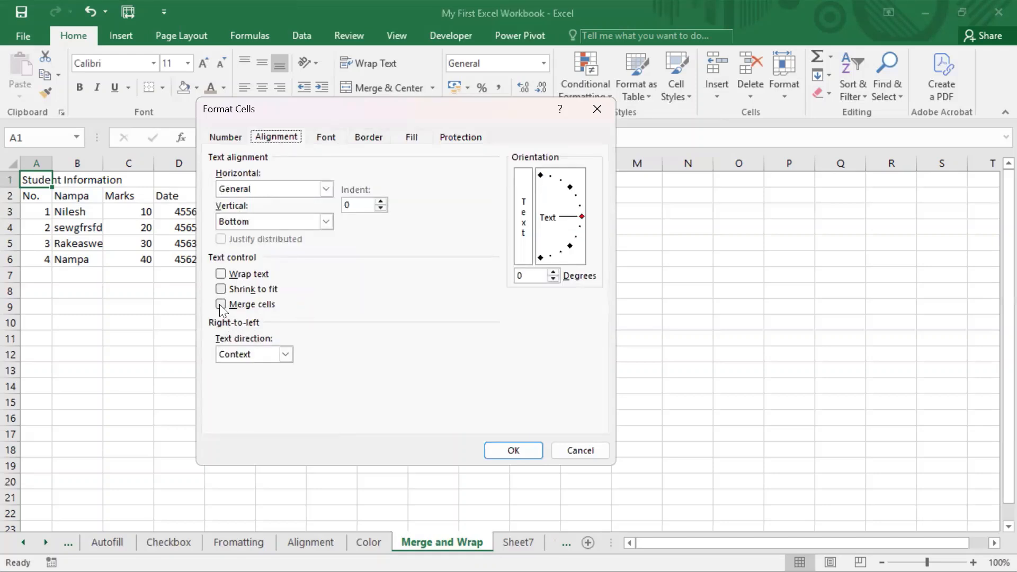
{"action": "left_click", "coordinate": [220, 273]}
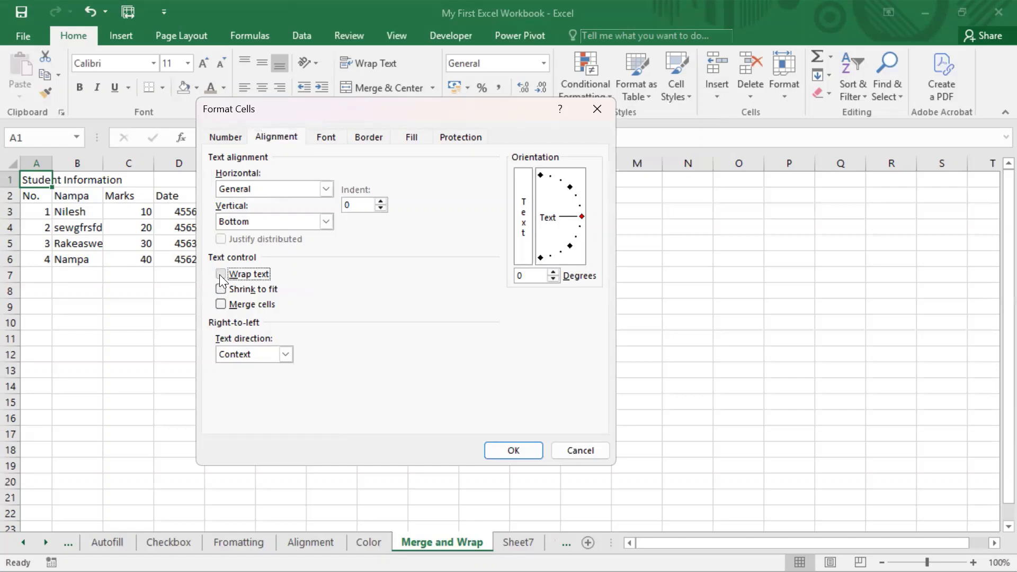
{"action": "left_click", "coordinate": [530, 446]}
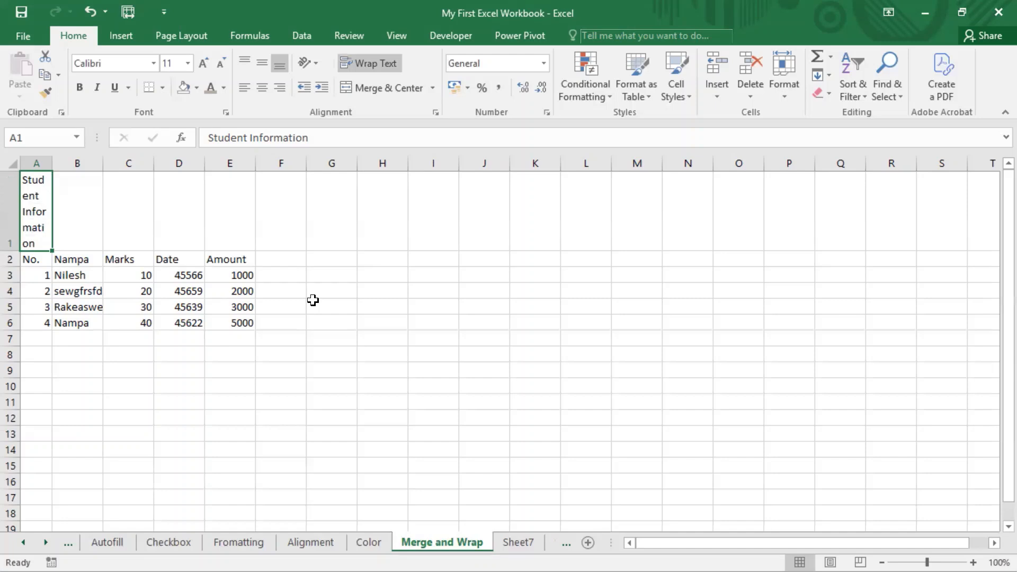
Turn off text wrapping for cell A1 and view its Alignment settings in Format Cells without changing them.
{"action": "left_click", "coordinate": [362, 63]}
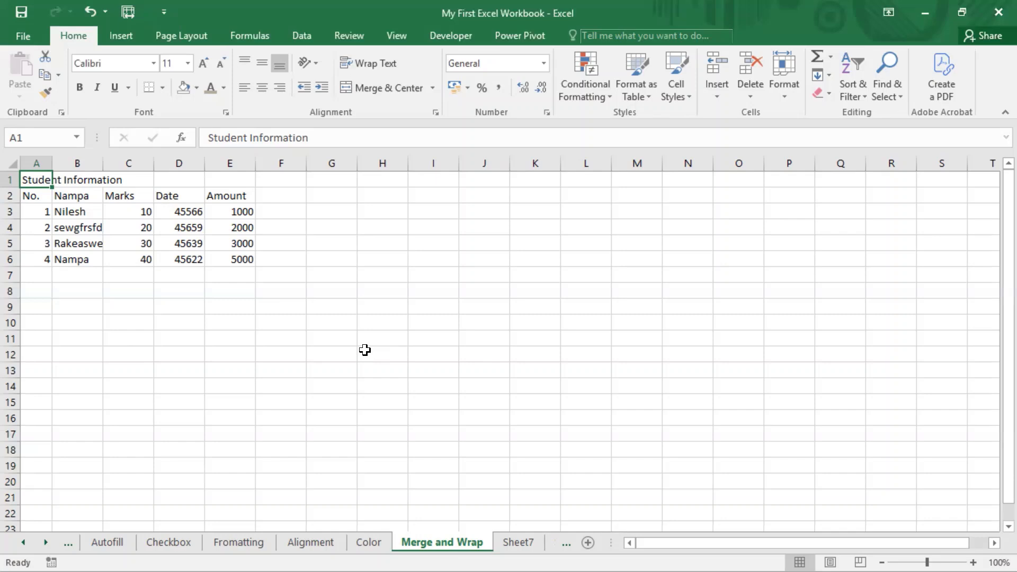
{"action": "key", "text": "ctrl+1"}
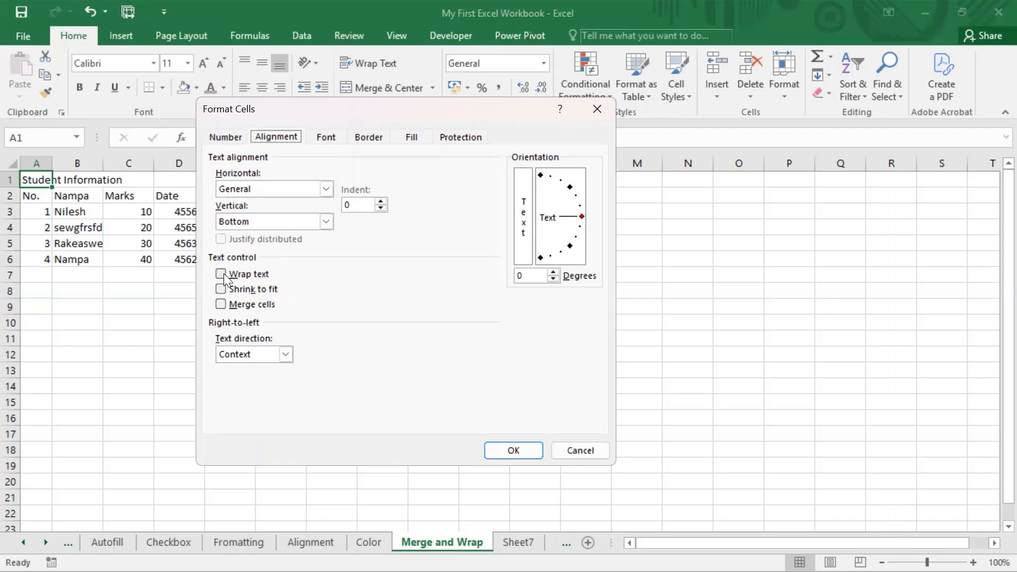
{"action": "left_click", "coordinate": [583, 451]}
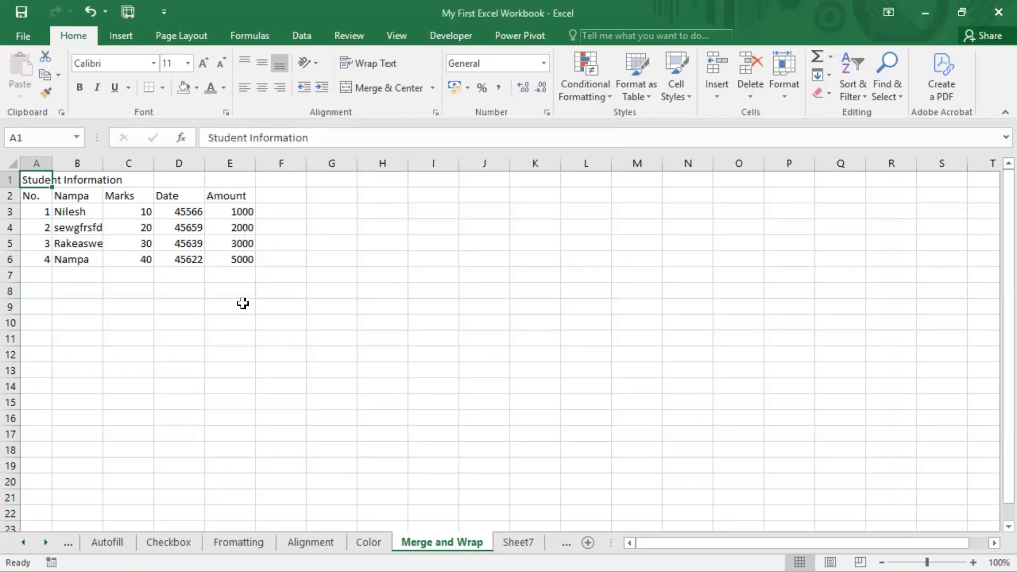